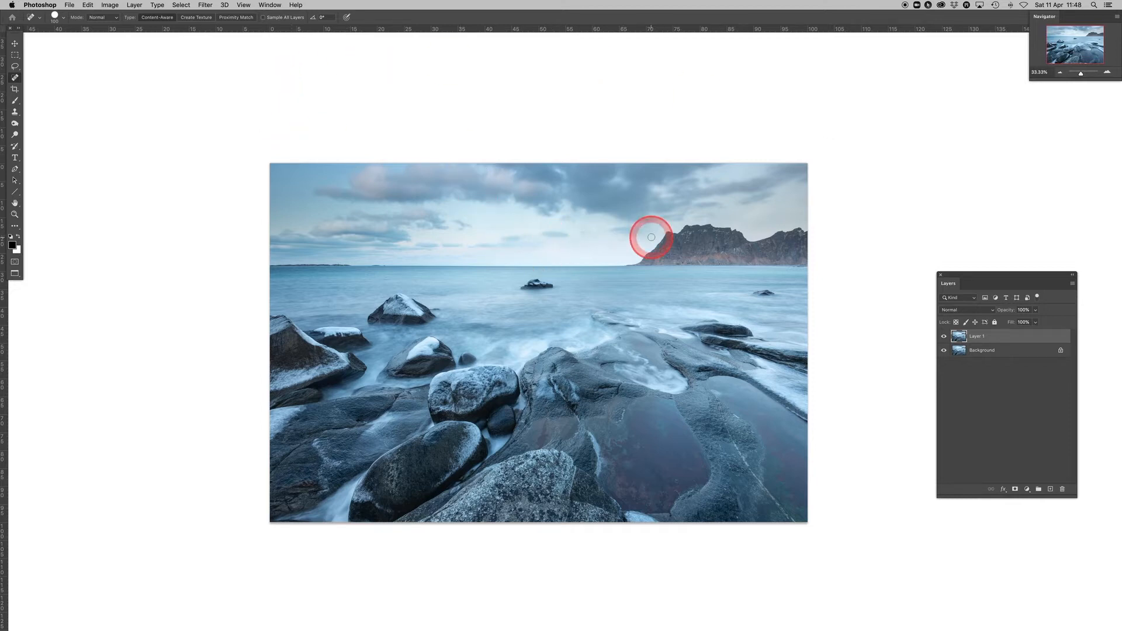
Step: Open the Camera Raw Filter on Layer 1 and fit the whole photo with empty space around it
{"action": "left_click", "coordinate": [205, 6]}
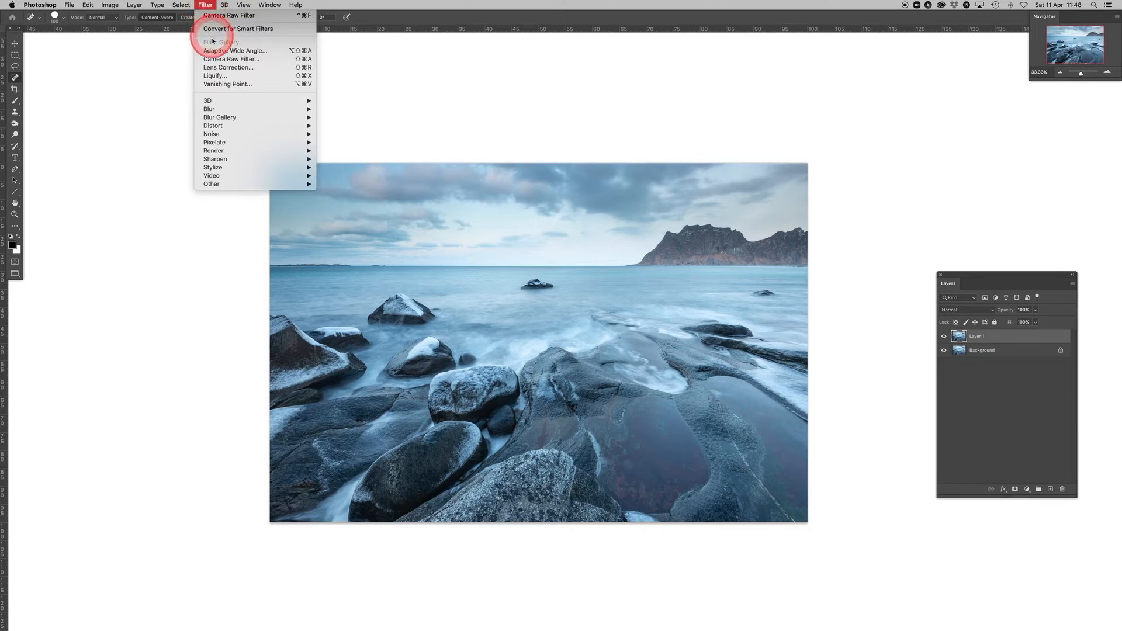
{"action": "left_click", "coordinate": [212, 62]}
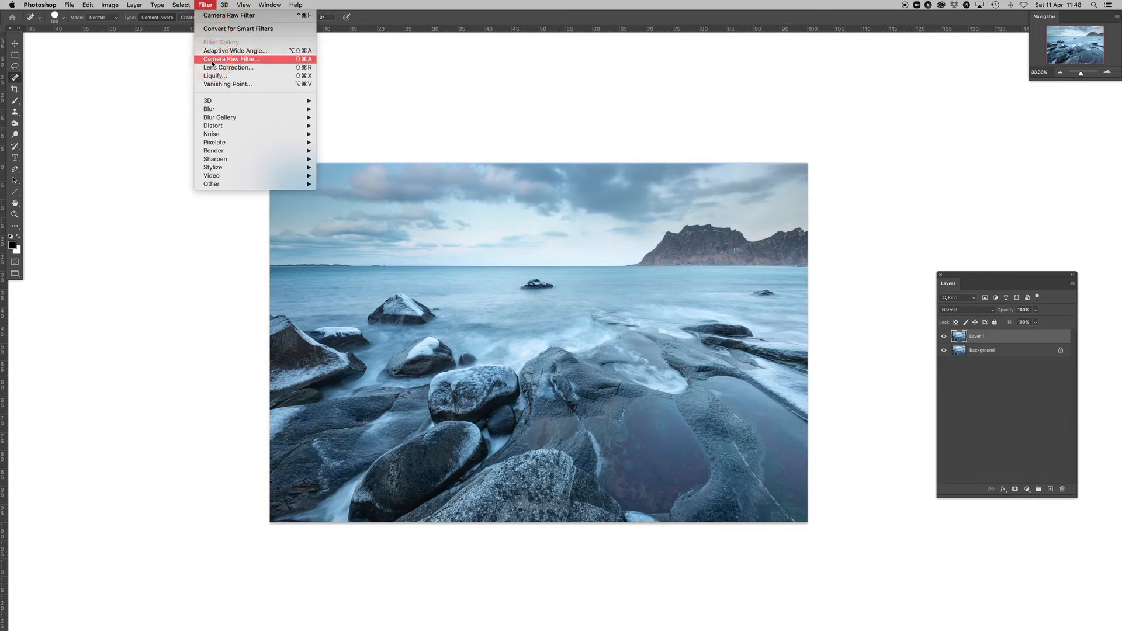
{"action": "left_click", "coordinate": [212, 62]}
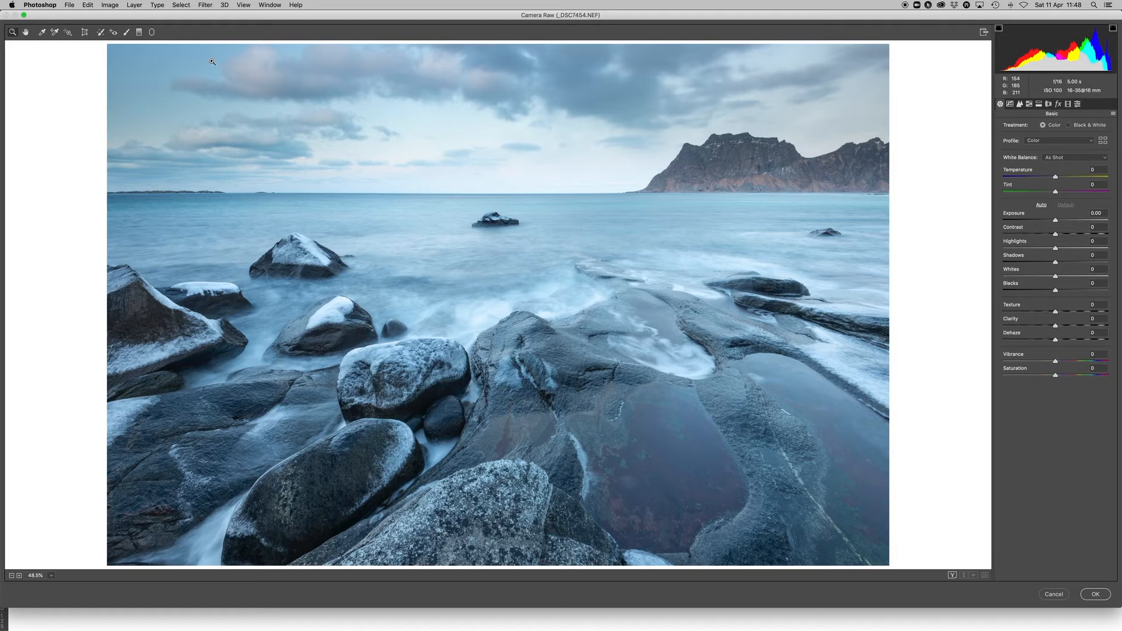
{"action": "left_click", "coordinate": [212, 61]}
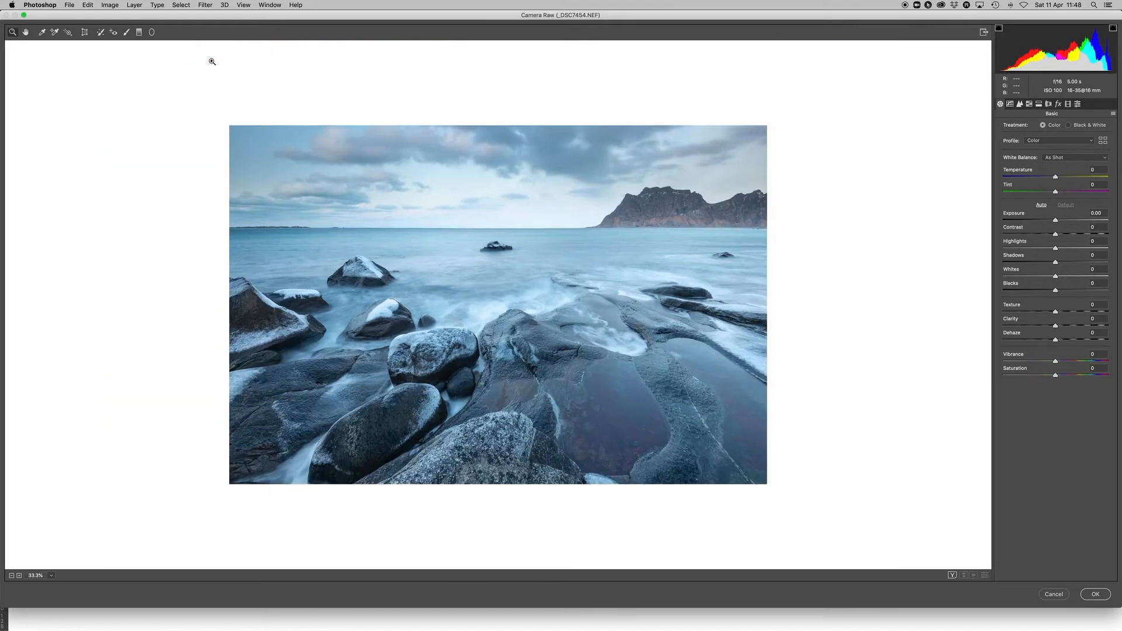
{"action": "left_click", "coordinate": [212, 61]}
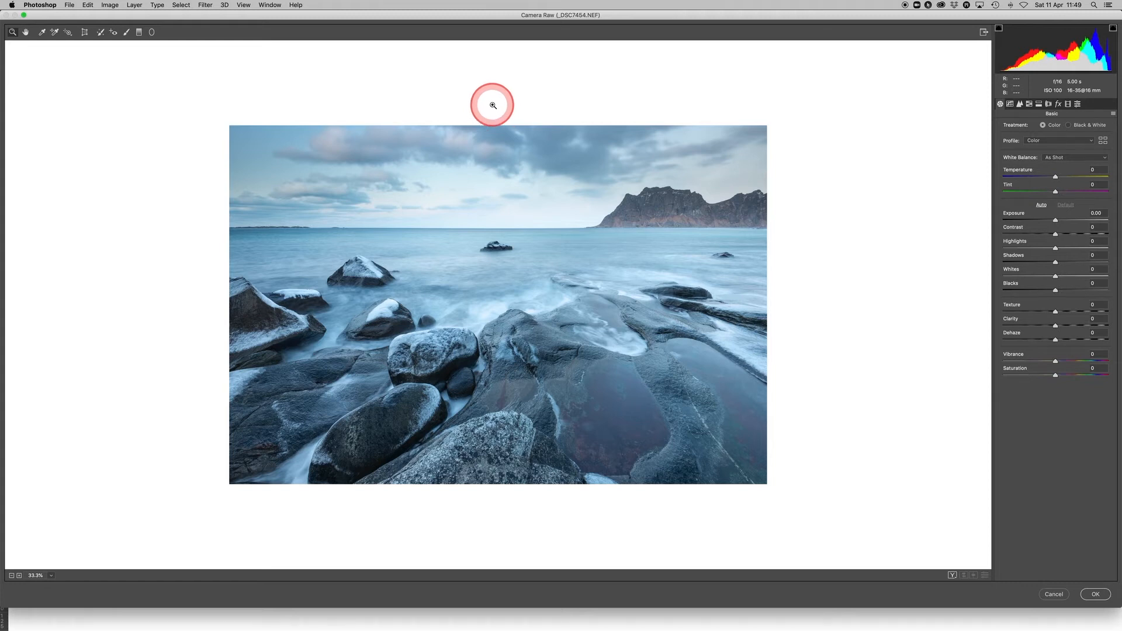
Step: Add a level graduated filter running from above the photo's upper edge to just below the horizon, beneath the small rock
{"action": "left_click", "coordinate": [138, 34]}
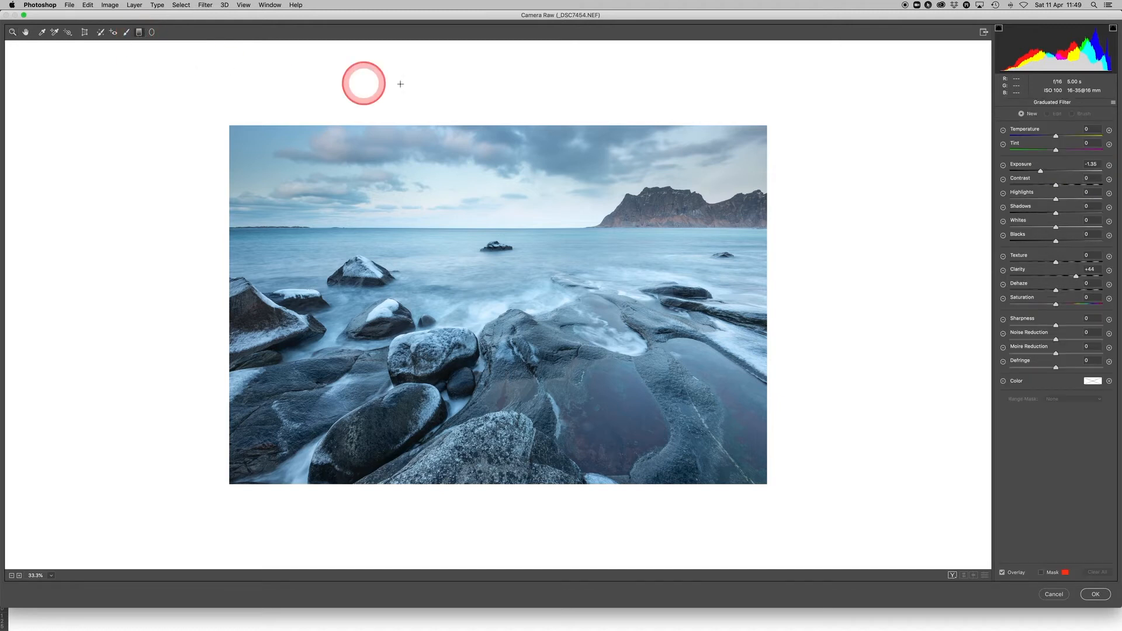
{"action": "left_click", "coordinate": [503, 87]}
{"action": "left_click_drag", "start_coordinate": [502, 86], "coordinate": [503, 111]}
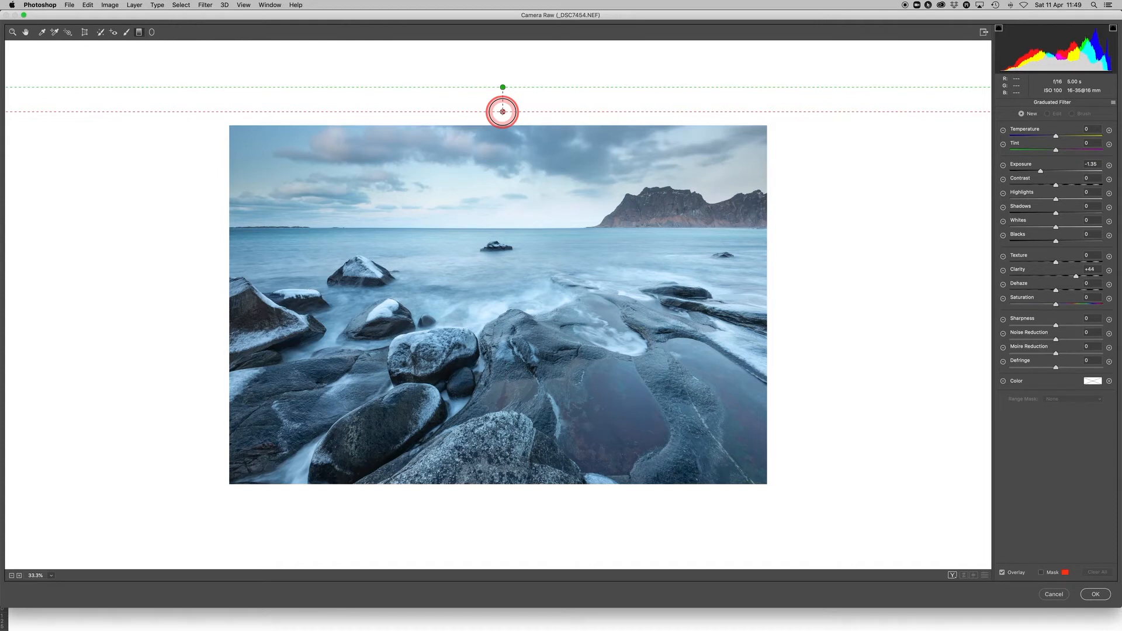
{"action": "left_click_drag", "start_coordinate": [503, 111], "coordinate": [506, 147]}
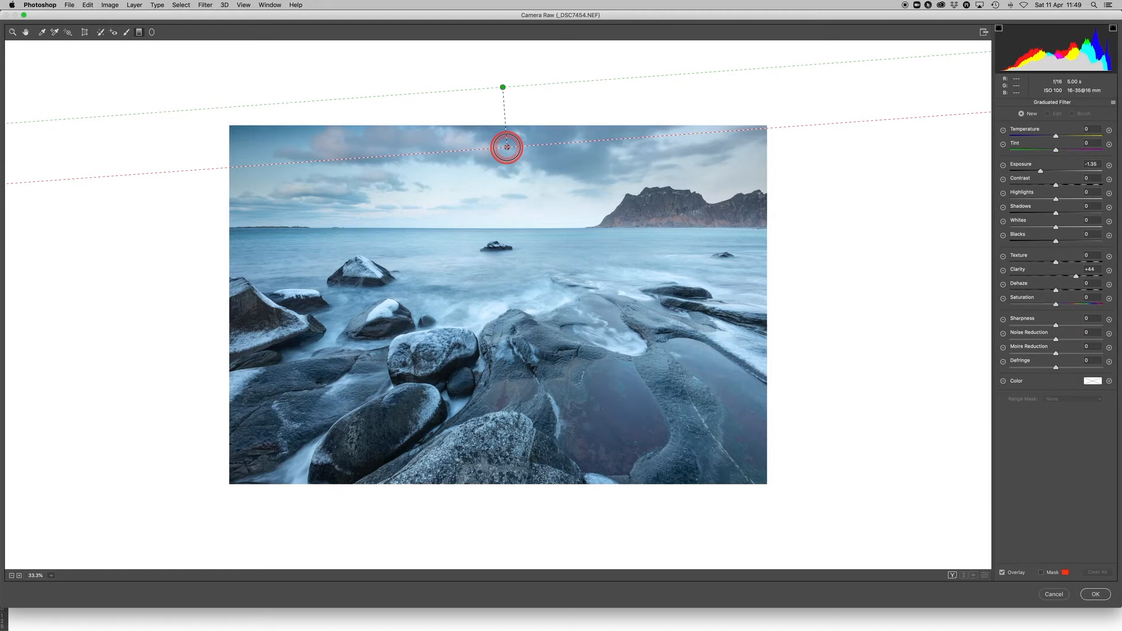
{"action": "left_click_drag", "start_coordinate": [507, 147], "coordinate": [504, 146]}
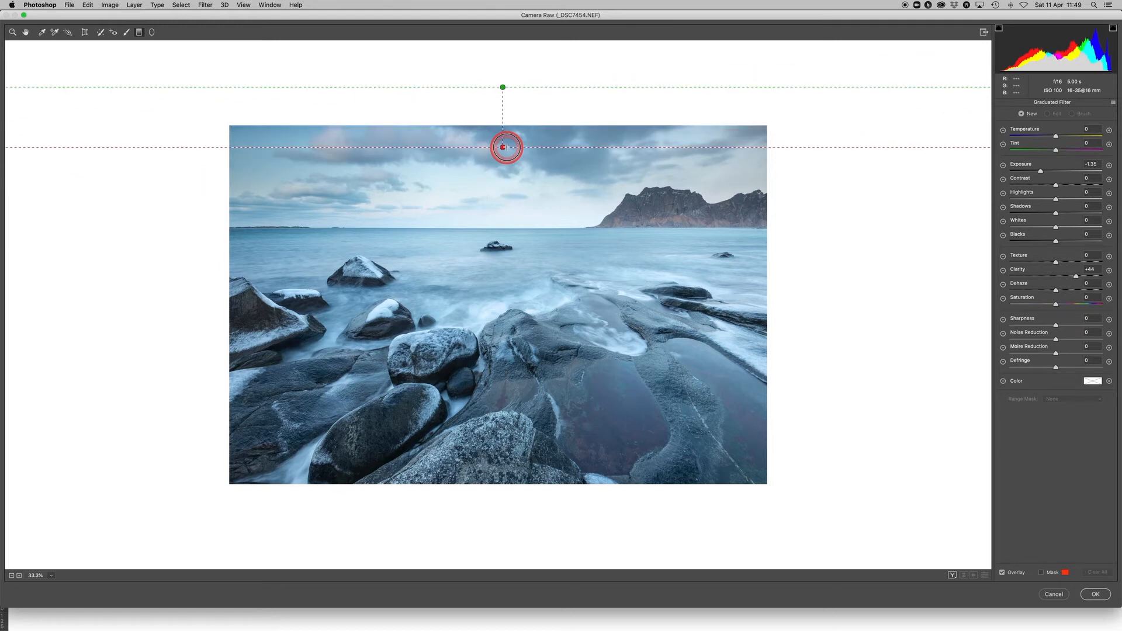
{"action": "left_click_drag", "start_coordinate": [506, 146], "coordinate": [503, 260]}
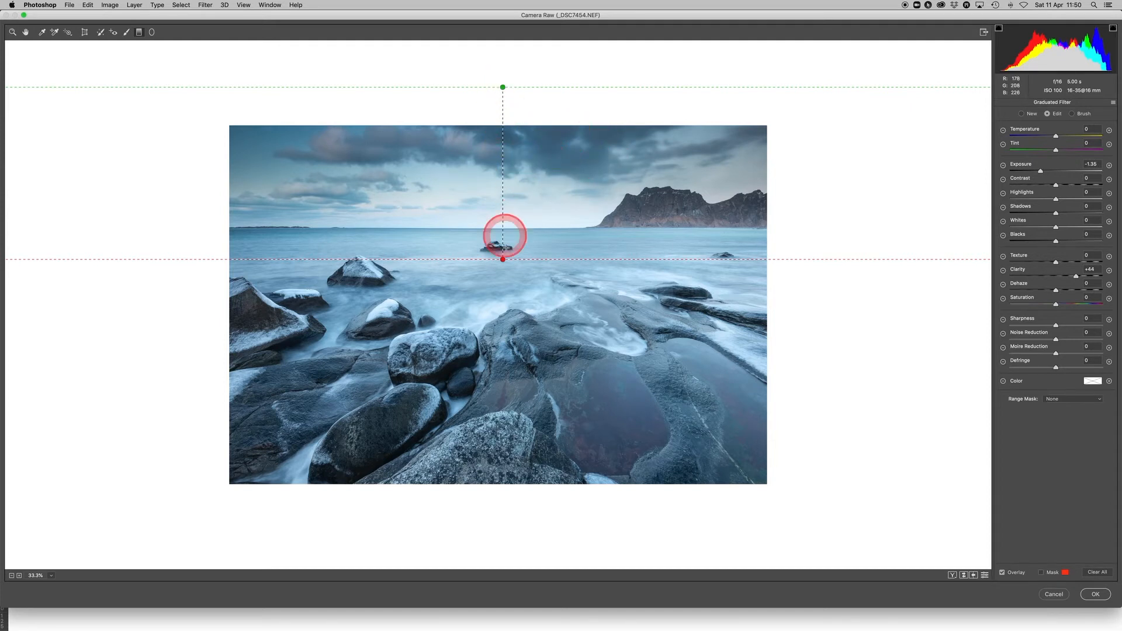
Step: Reset the local correction settings of the sky's graduated filter
{"action": "right_click", "coordinate": [561, 176]}
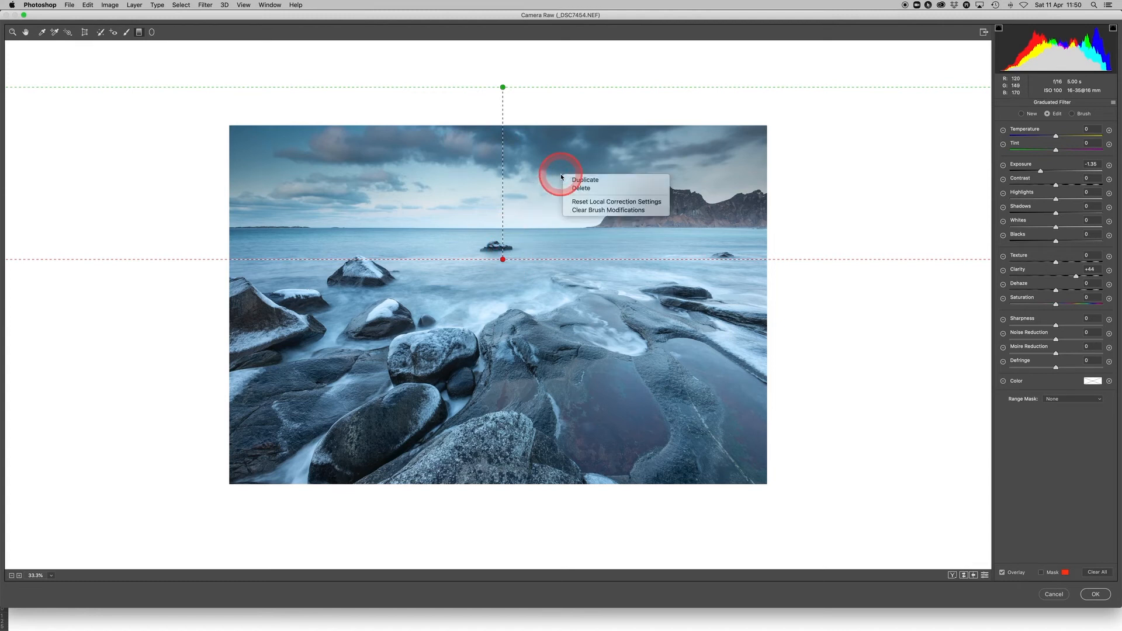
{"action": "left_click", "coordinate": [589, 204]}
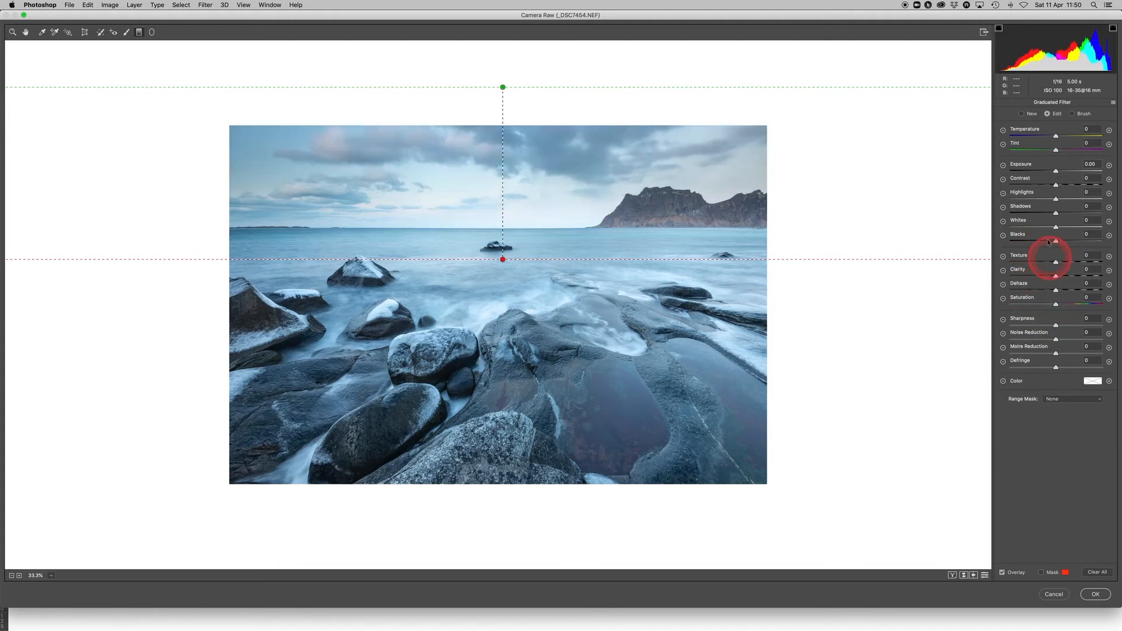
{"action": "left_click", "coordinate": [486, 272]}
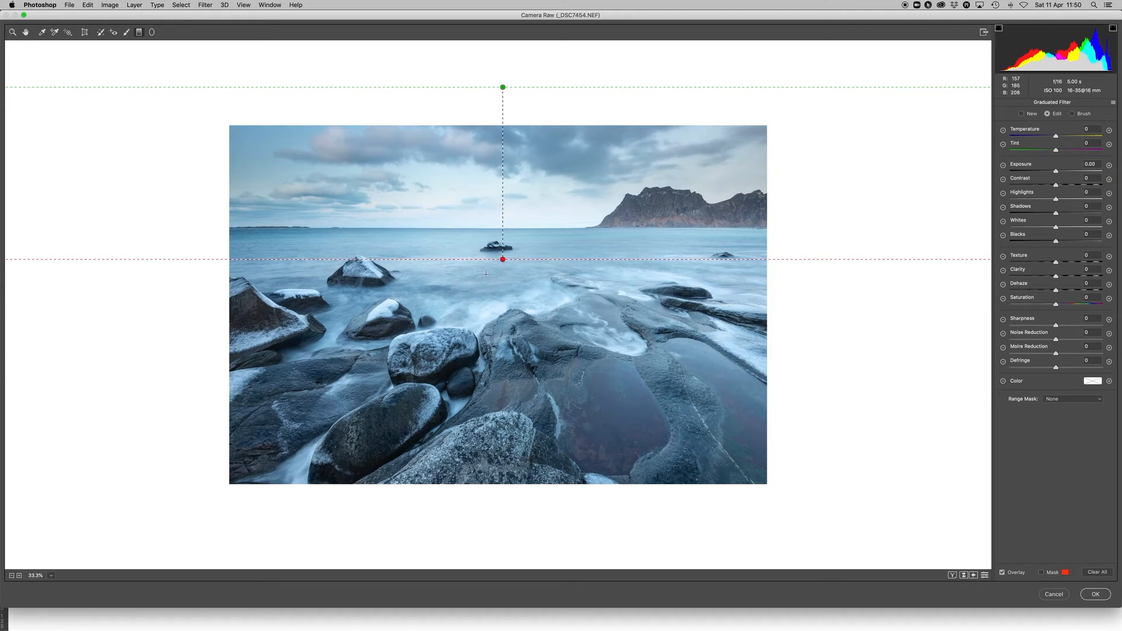
{"action": "mouse_move", "coordinate": [485, 274]}
{"action": "left_mouse_down"}
{"action": "mouse_move", "coordinate": [869, 350]}
{"action": "mouse_move", "coordinate": [914, 430]}
{"action": "mouse_move", "coordinate": [983, 504]}
{"action": "mouse_move", "coordinate": [792, 391]}
{"action": "mouse_move", "coordinate": [391, 45]}
{"action": "mouse_move", "coordinate": [573, 71]}
{"action": "left_mouse_up"}
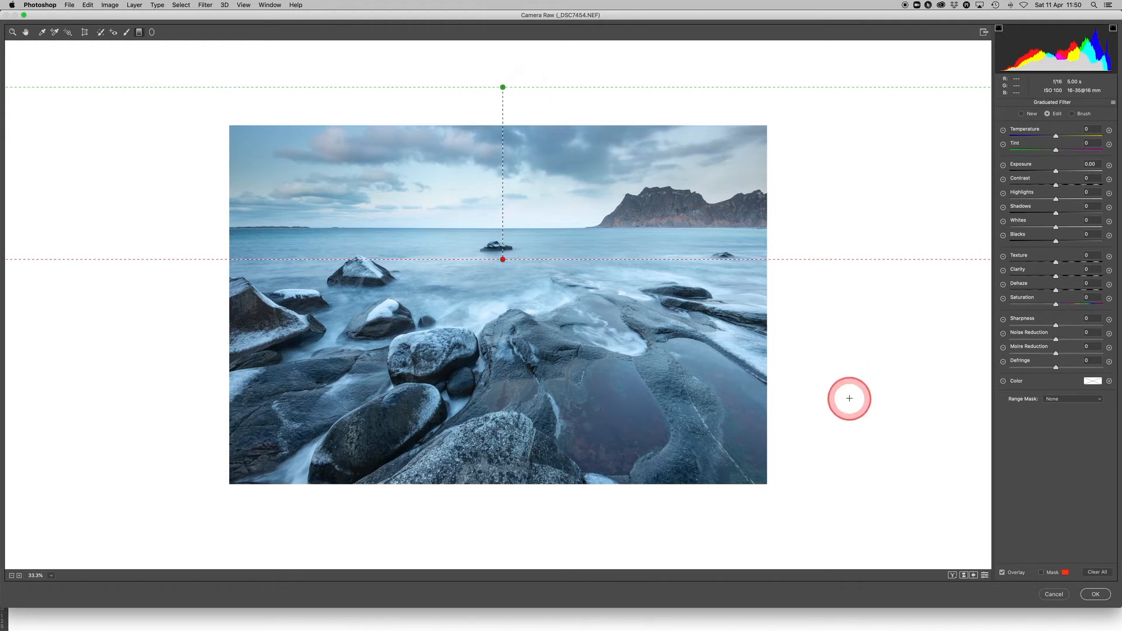
Step: Hide and reshow the filter overlay, and set the sky gradient's exposure to -1.35 and clarity to +63
{"action": "left_click", "coordinate": [1003, 572]}
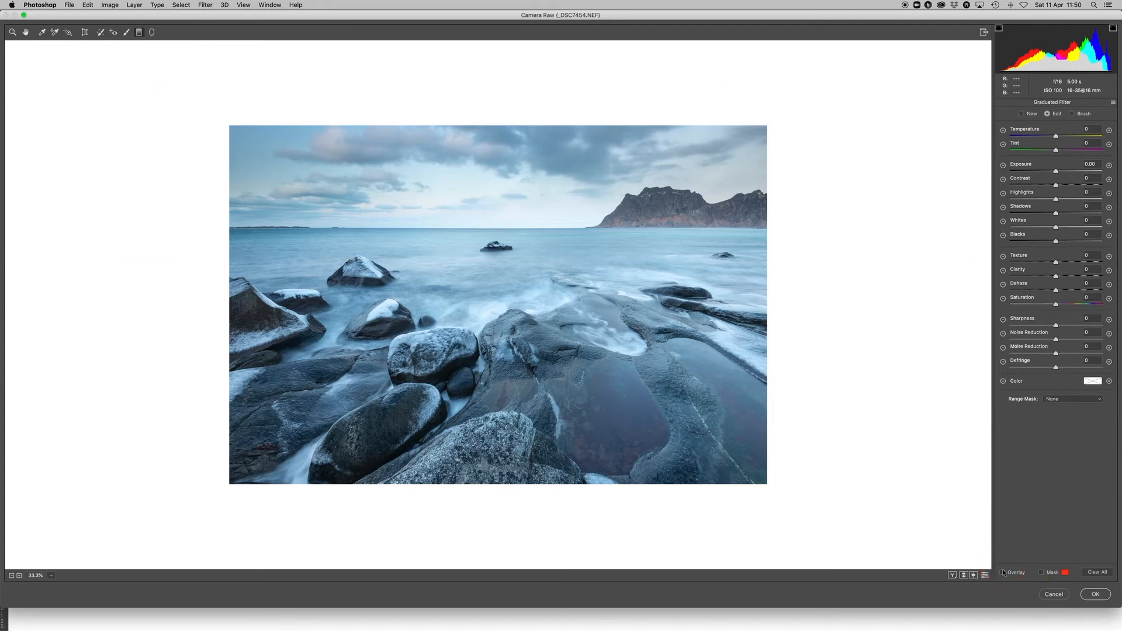
{"action": "left_click", "coordinate": [1003, 573]}
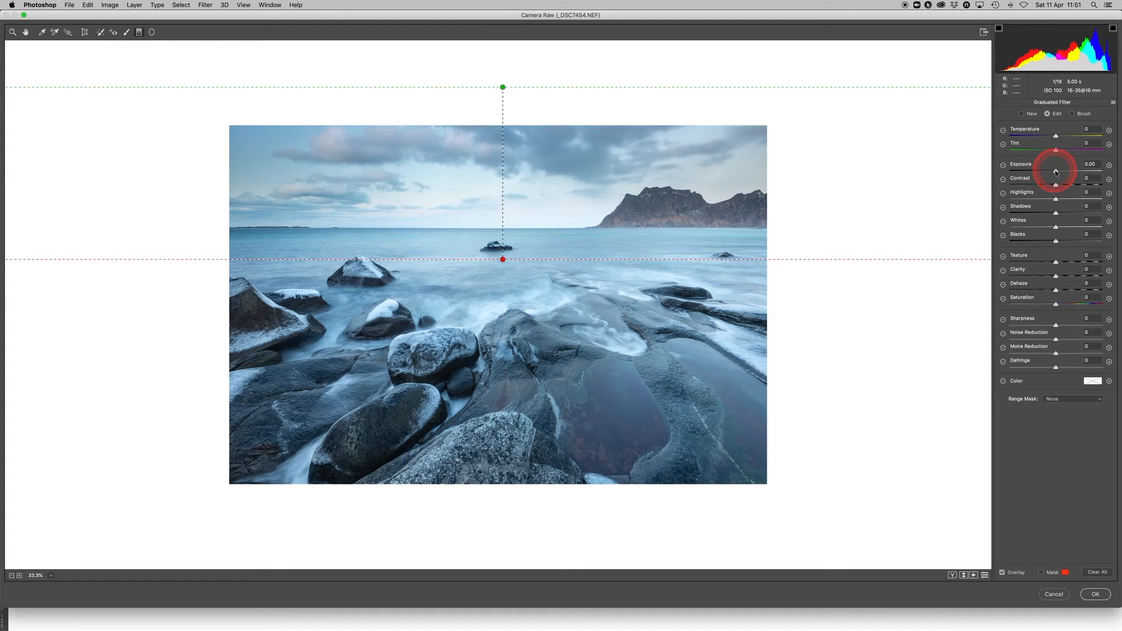
{"action": "left_click_drag", "start_coordinate": [1056, 172], "coordinate": [1041, 172]}
{"action": "left_click_drag", "start_coordinate": [1057, 277], "coordinate": [1086, 279]}
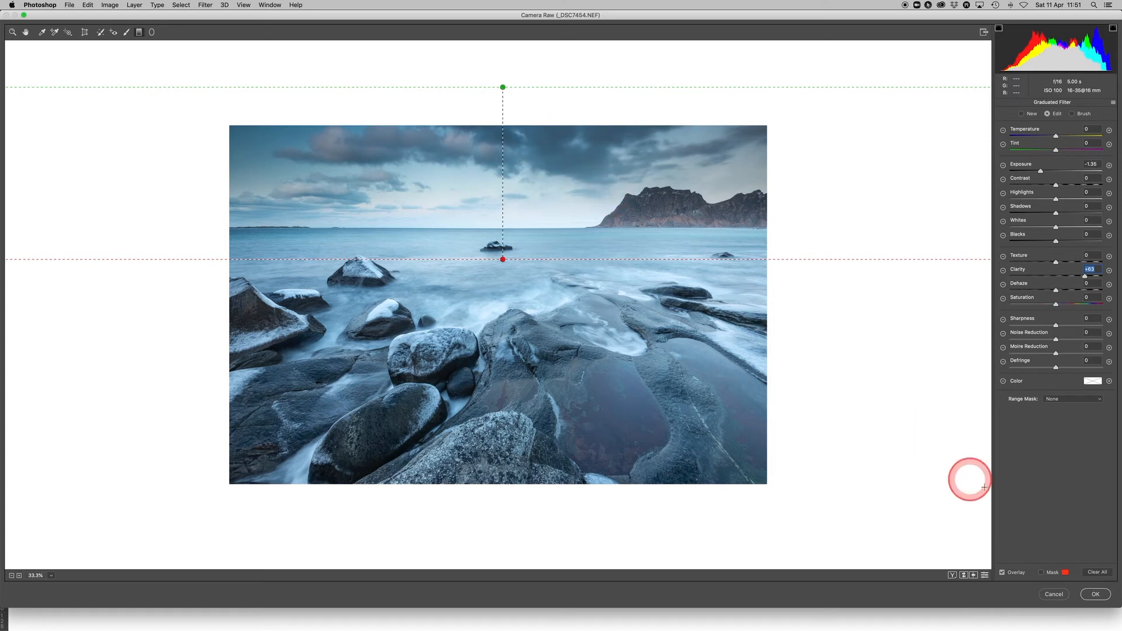
Step: Compare the sky with and without the graduated filter several times with the overlay hidden, and show the overlay again
{"action": "left_click", "coordinate": [1002, 573]}
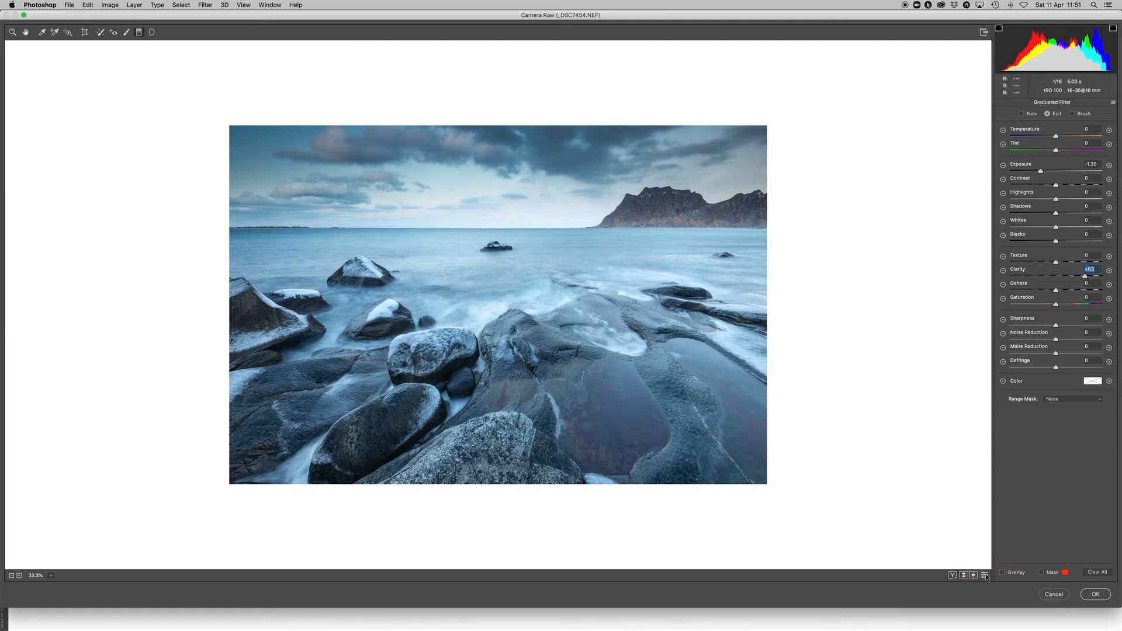
{"action": "left_click", "coordinate": [985, 576]}
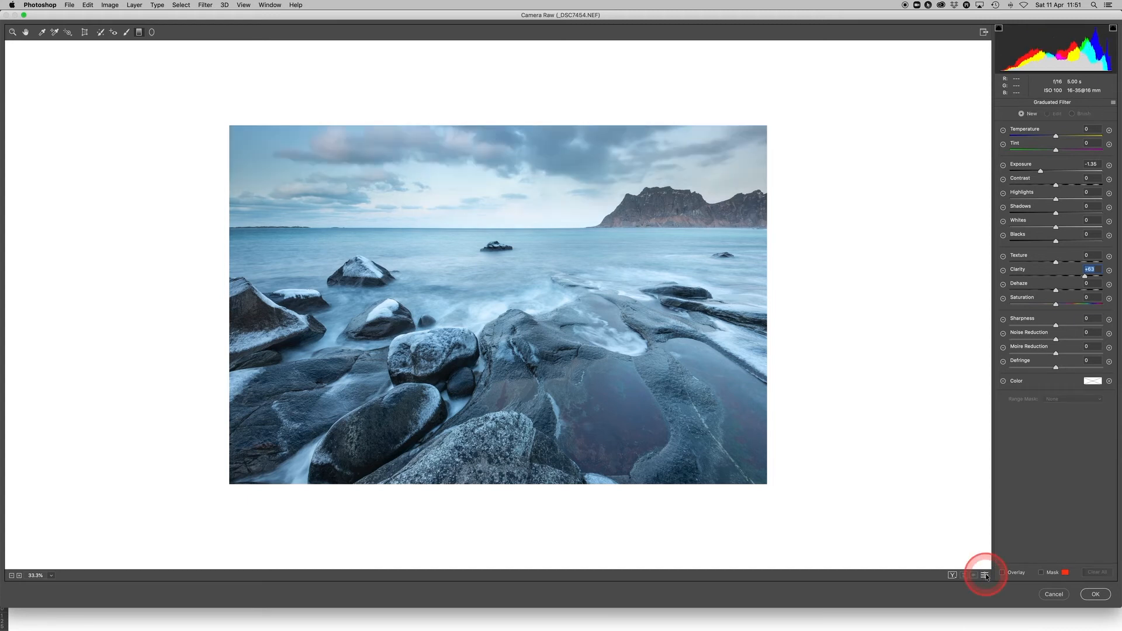
{"action": "left_click", "coordinate": [986, 576]}
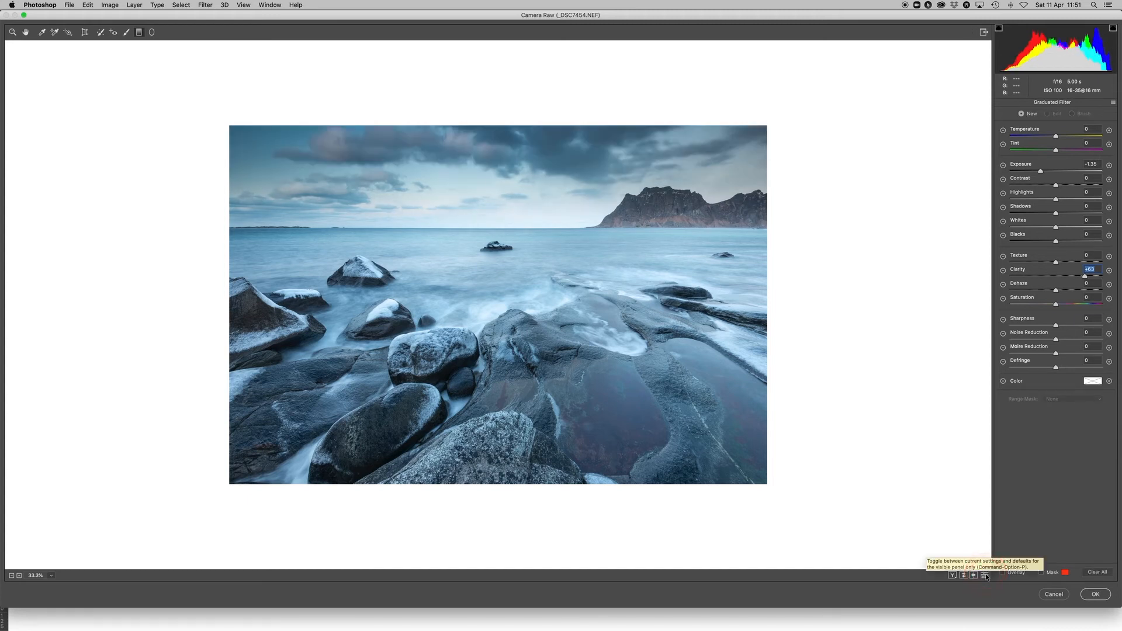
{"action": "left_click", "coordinate": [986, 576]}
{"action": "left_click", "coordinate": [986, 576]}
{"action": "left_click", "coordinate": [986, 576]}
{"action": "left_click", "coordinate": [985, 576]}
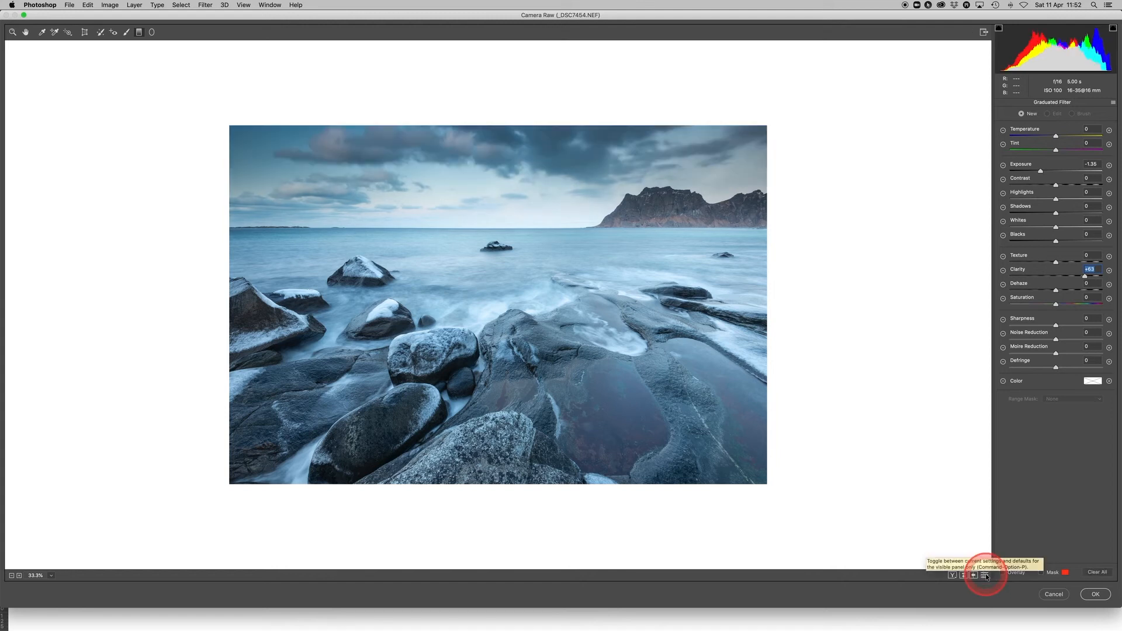
{"action": "left_click", "coordinate": [985, 576]}
{"action": "left_click", "coordinate": [986, 576]}
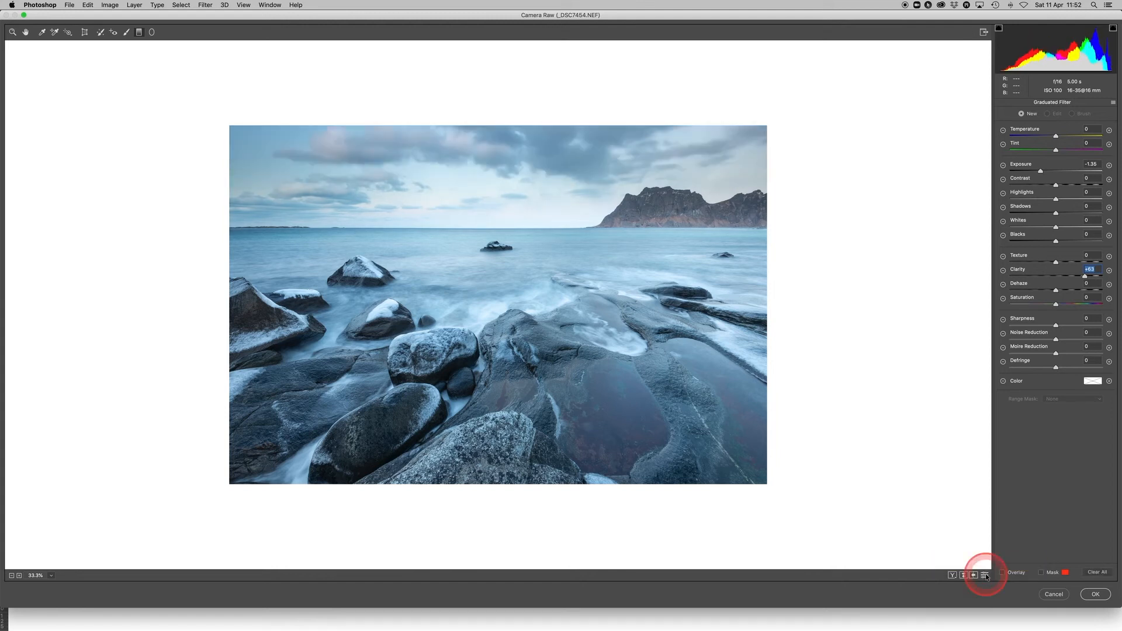
{"action": "left_click", "coordinate": [985, 576]}
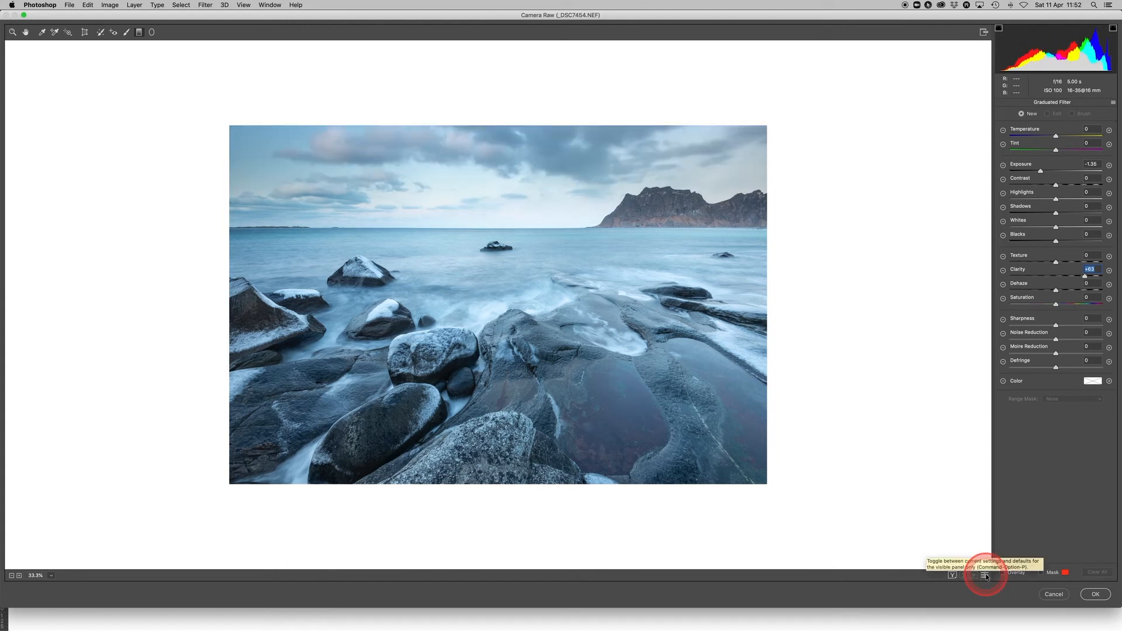
{"action": "left_click", "coordinate": [986, 575]}
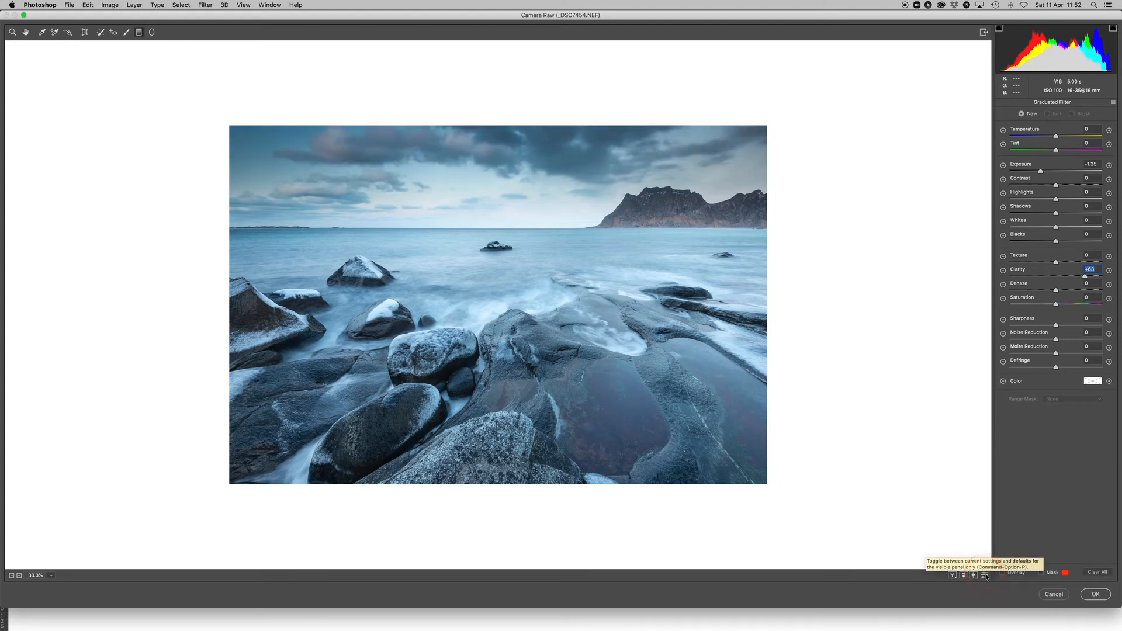
{"action": "left_click", "coordinate": [1001, 573]}
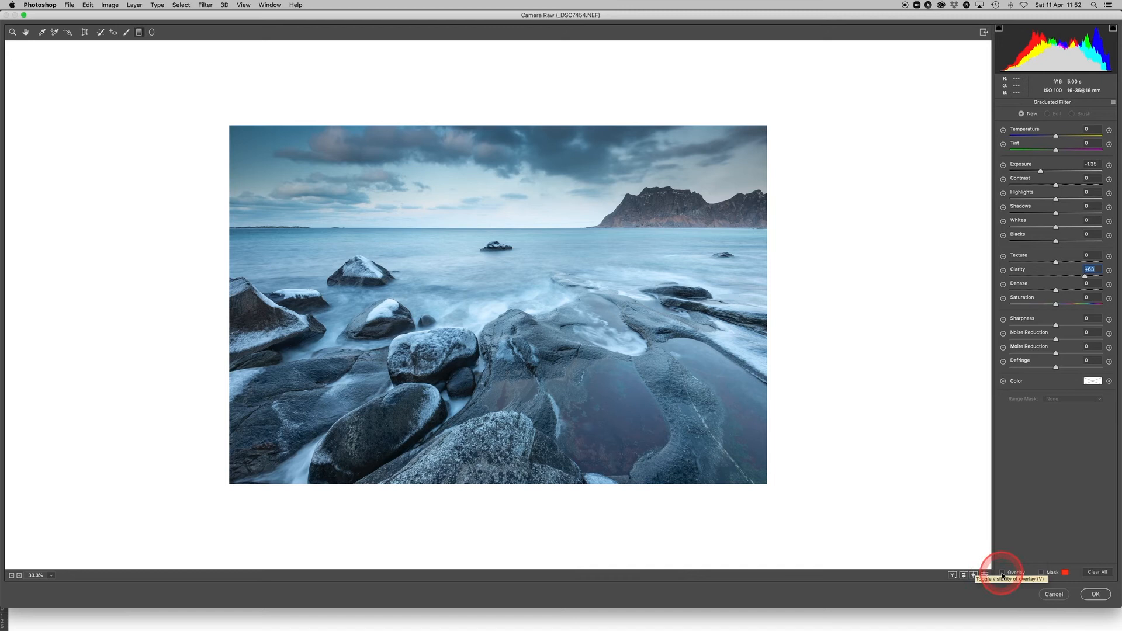
{"action": "left_click", "coordinate": [1002, 573]}
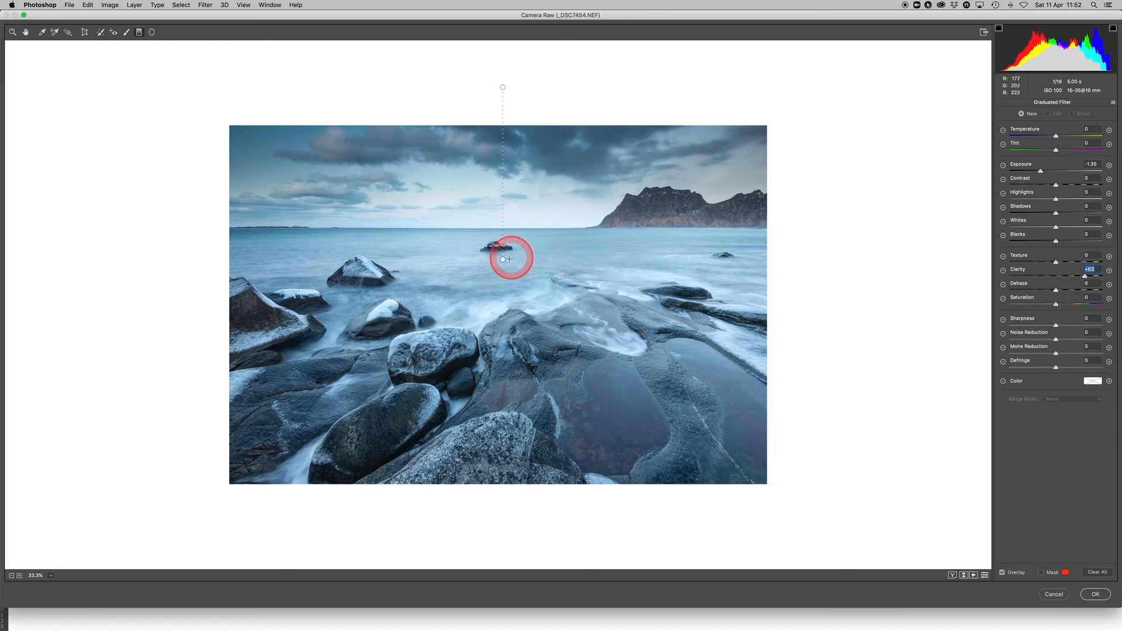
Step: Select the sky's graduated filter for editing and set its range mask to Luminance
{"action": "mouse_move", "coordinate": [504, 261]}
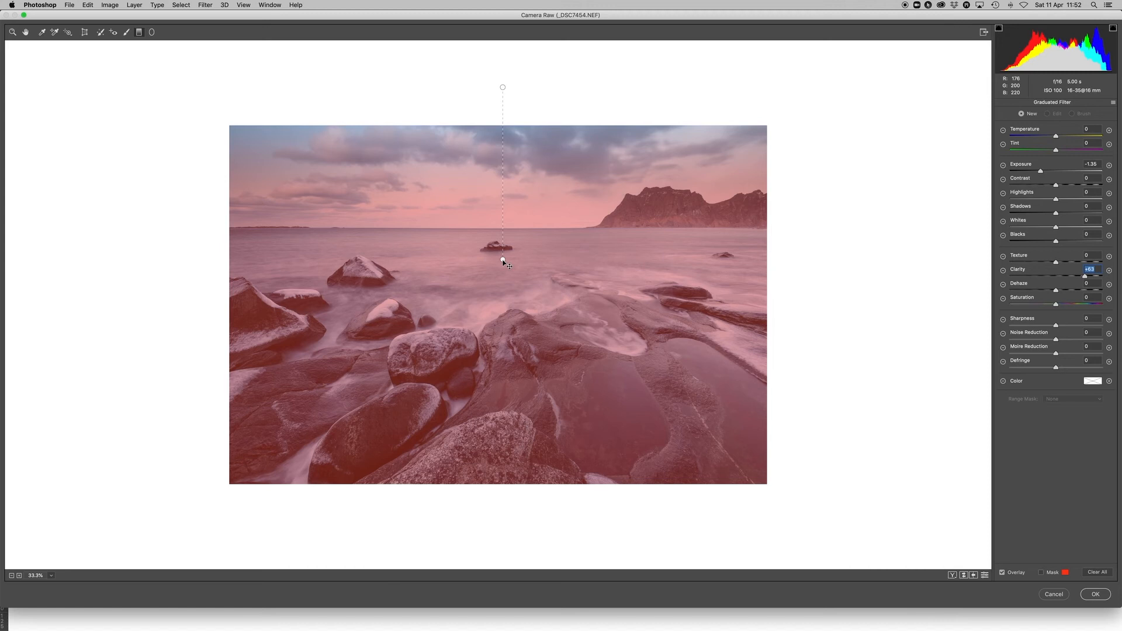
{"action": "left_click_drag", "start_coordinate": [502, 260], "coordinate": [502, 260]}
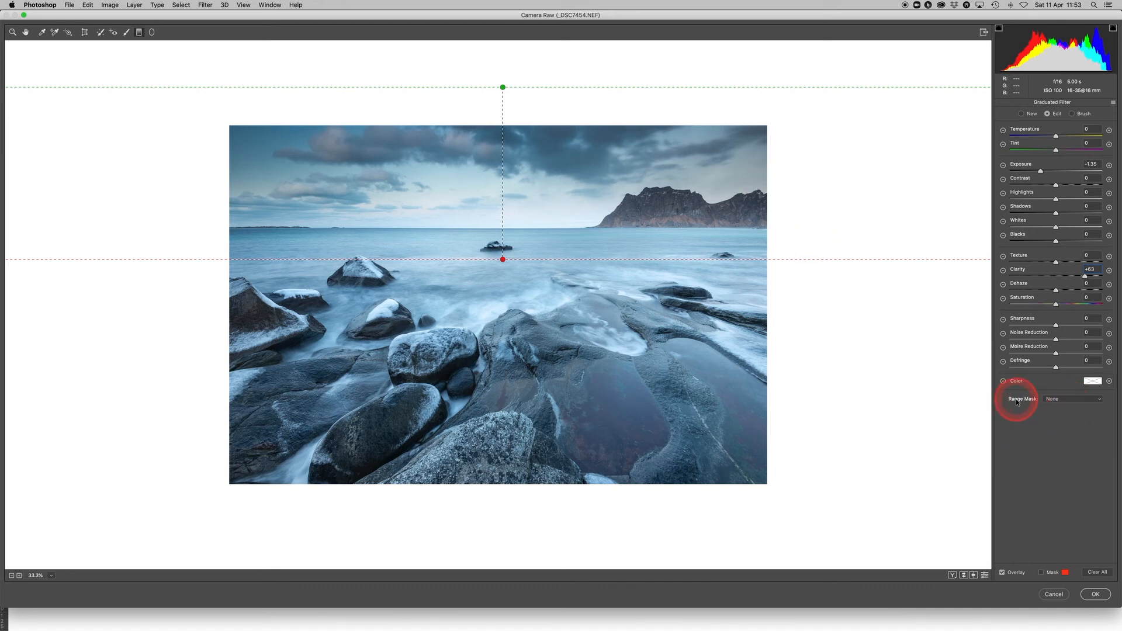
{"action": "left_click", "coordinate": [1061, 402]}
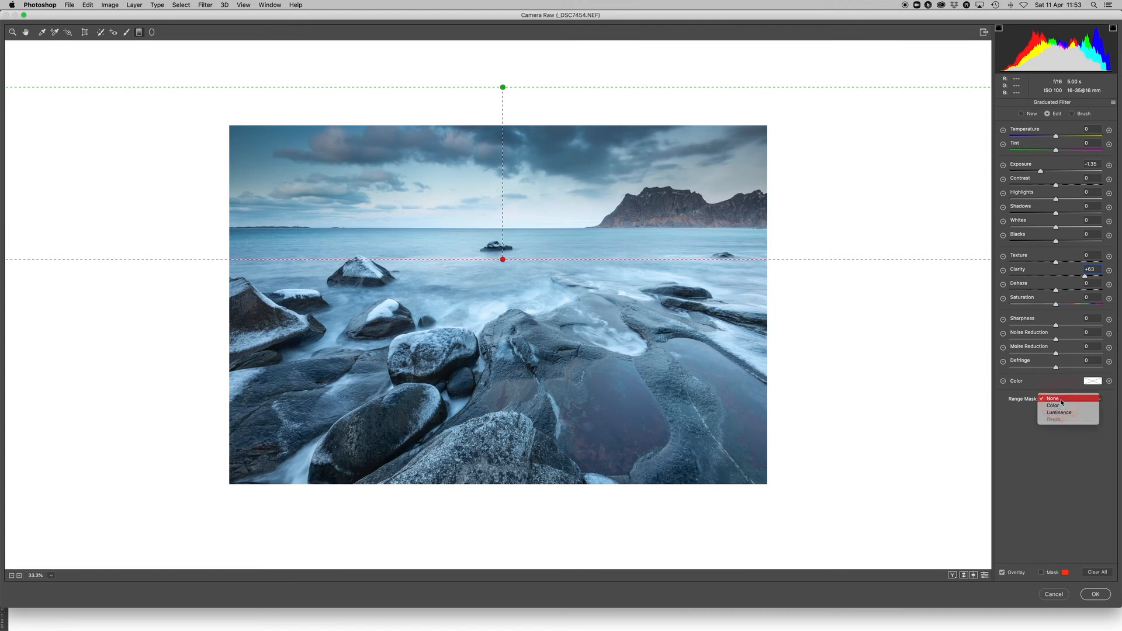
{"action": "left_click", "coordinate": [1059, 413]}
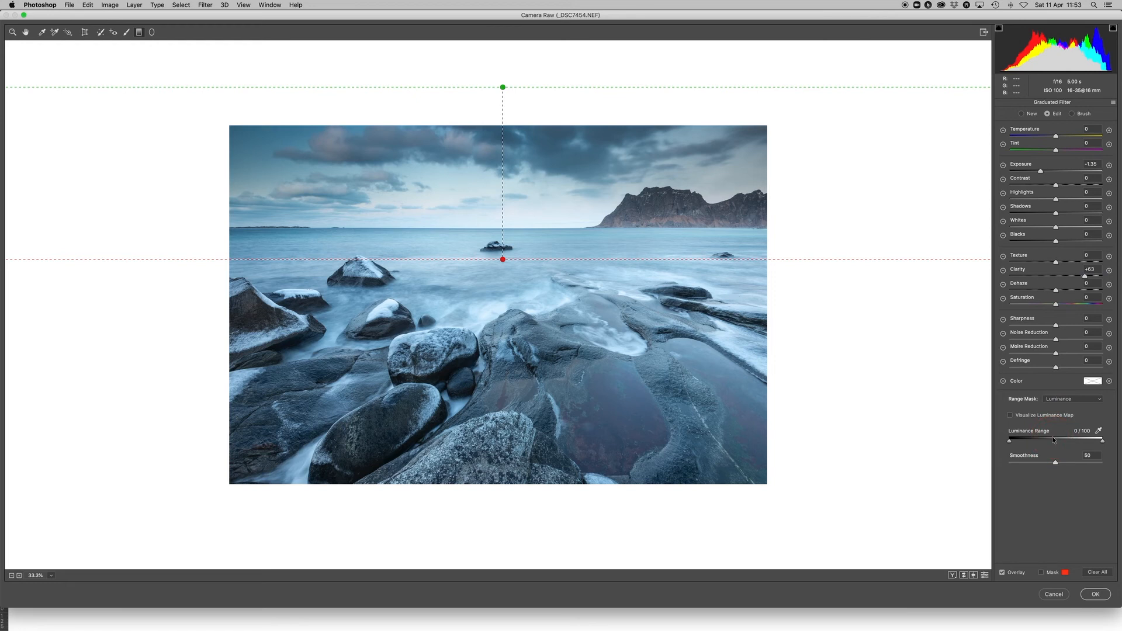
Step: Set the sky gradient's luminance range to 46/100 while previewing the black-and-white mask, protecting the dark mountains
{"action": "left_click", "coordinate": [1011, 442], "text": "alt"}
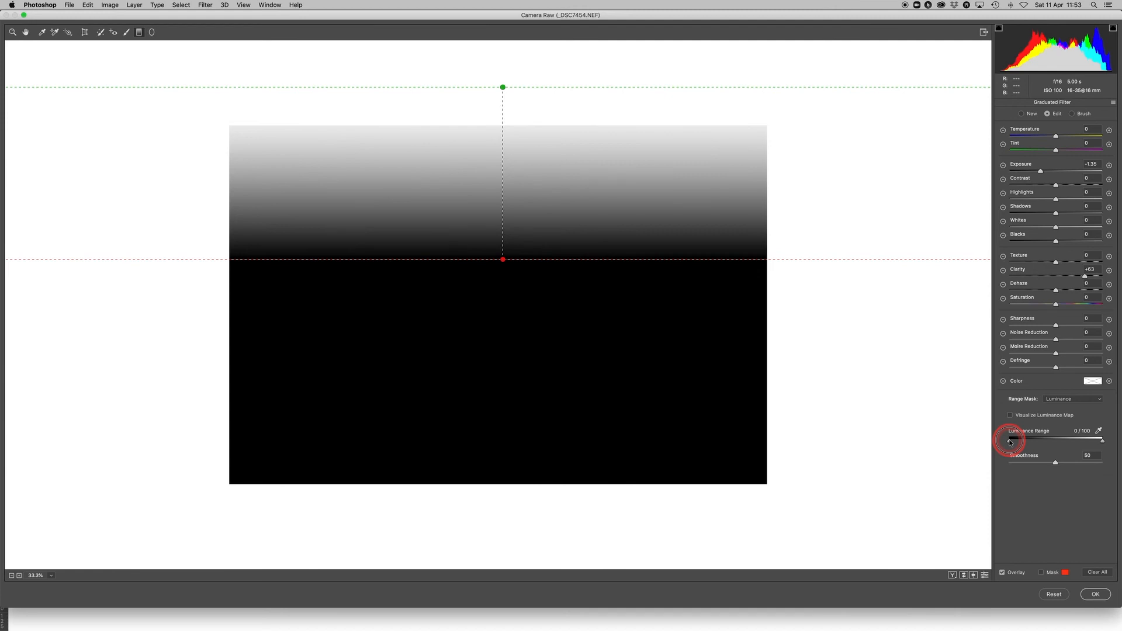
{"action": "left_click_drag", "start_coordinate": [1010, 442], "coordinate": [1009, 441]}
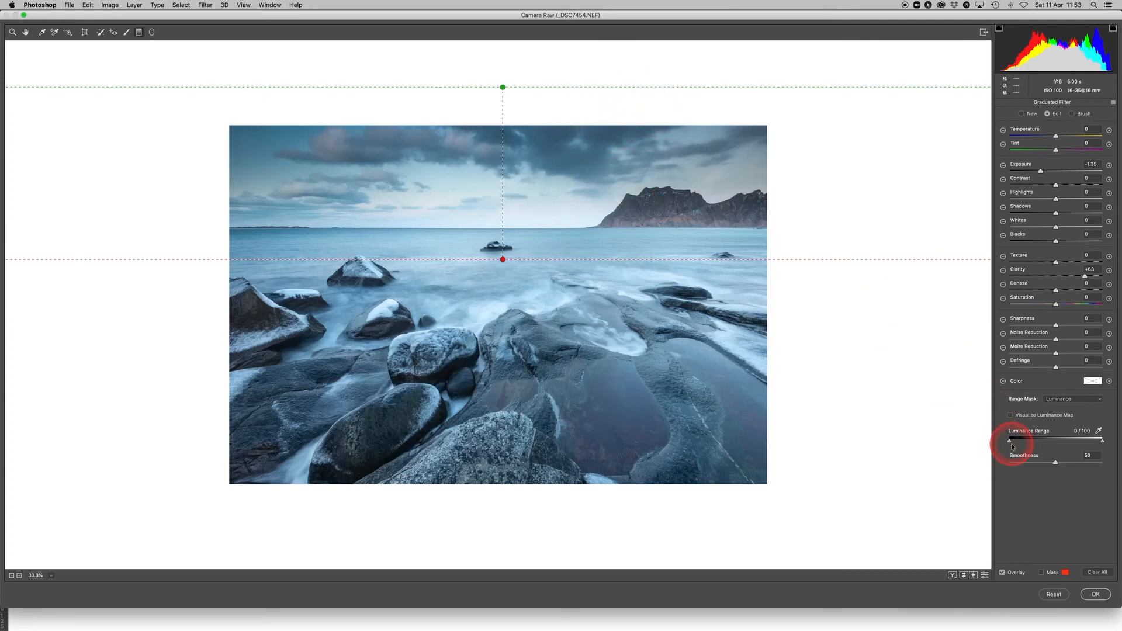
{"action": "left_click_drag", "start_coordinate": [1010, 442], "coordinate": [1011, 442]}
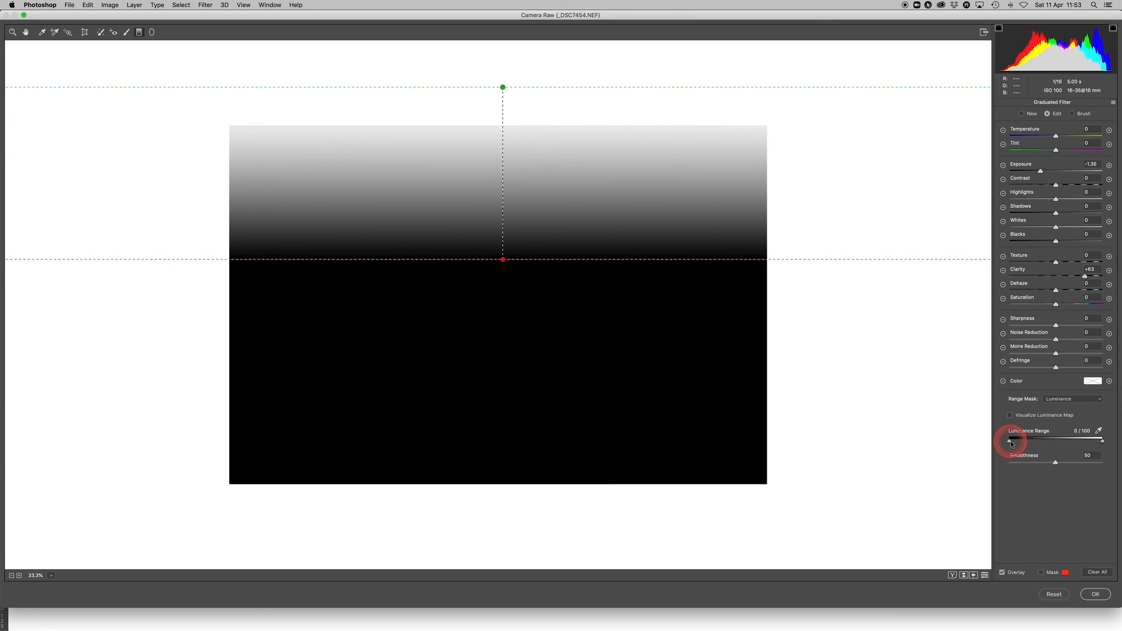
{"action": "left_click_drag", "start_coordinate": [1012, 443], "coordinate": [1011, 442]}
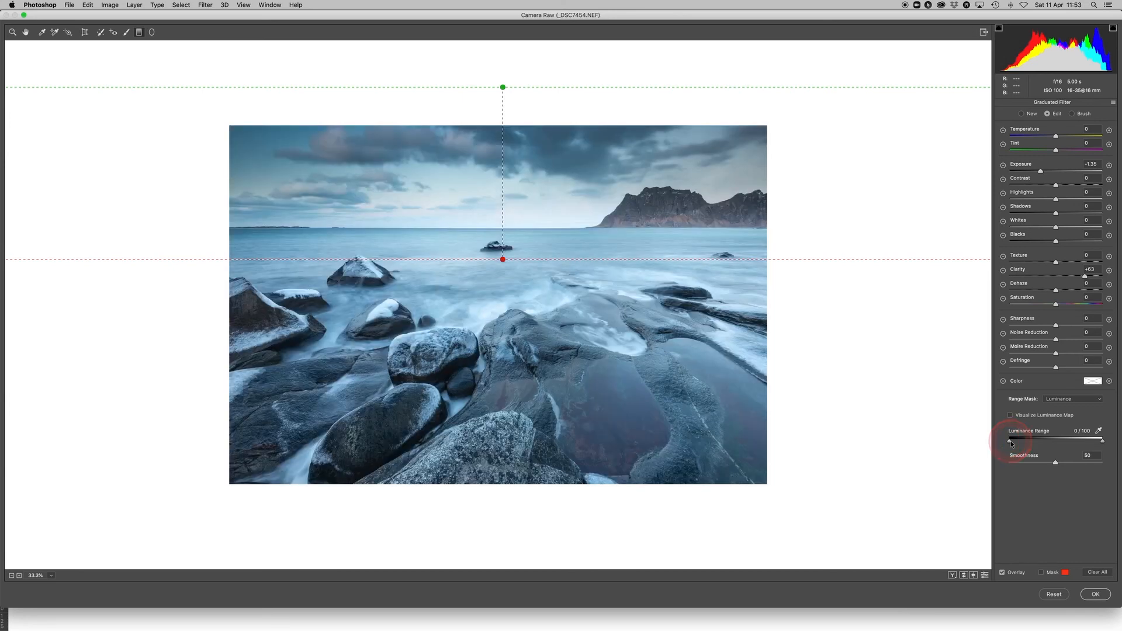
{"action": "left_click", "coordinate": [1012, 442]}
{"action": "left_click", "coordinate": [1071, 436]}
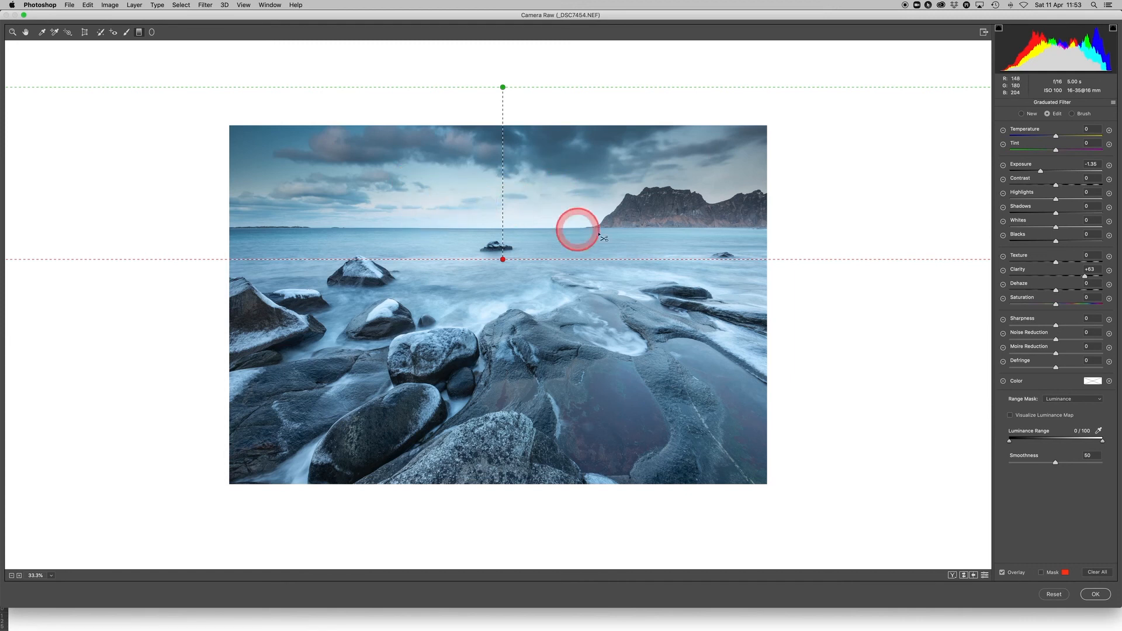
{"action": "left_click", "coordinate": [1010, 441], "text": "alt"}
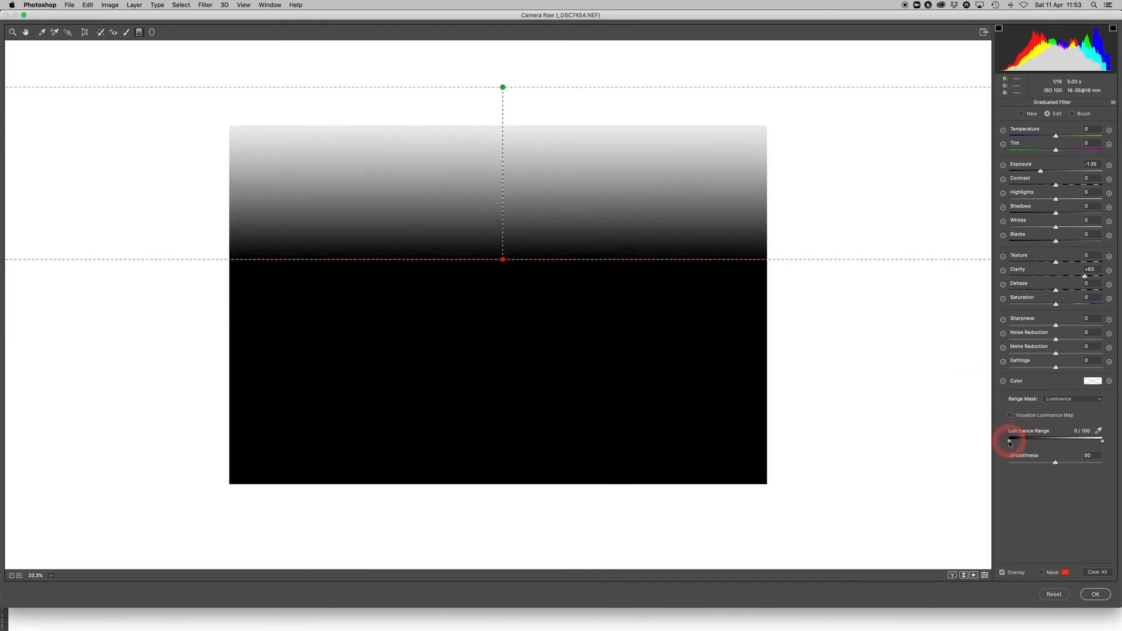
{"action": "left_click_drag", "start_coordinate": [1011, 443], "coordinate": [1052, 444]}
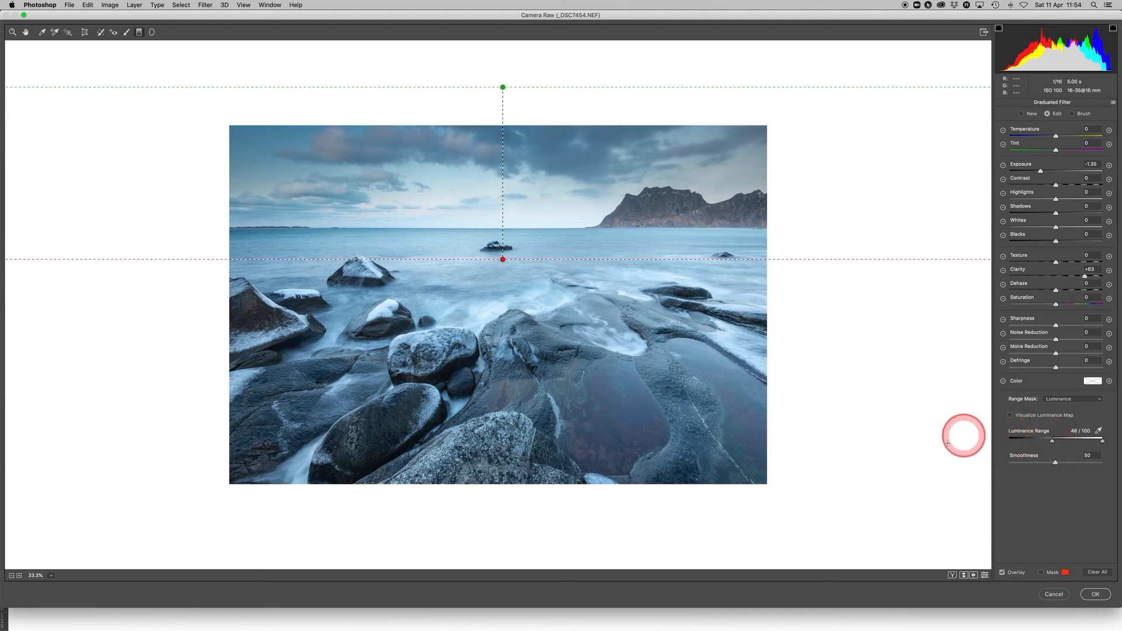
Step: Compare the photo with and without the luminance-masked graduated filter, examining the sky and the mountains
{"action": "left_click", "coordinate": [985, 577]}
{"action": "left_click", "coordinate": [984, 577]}
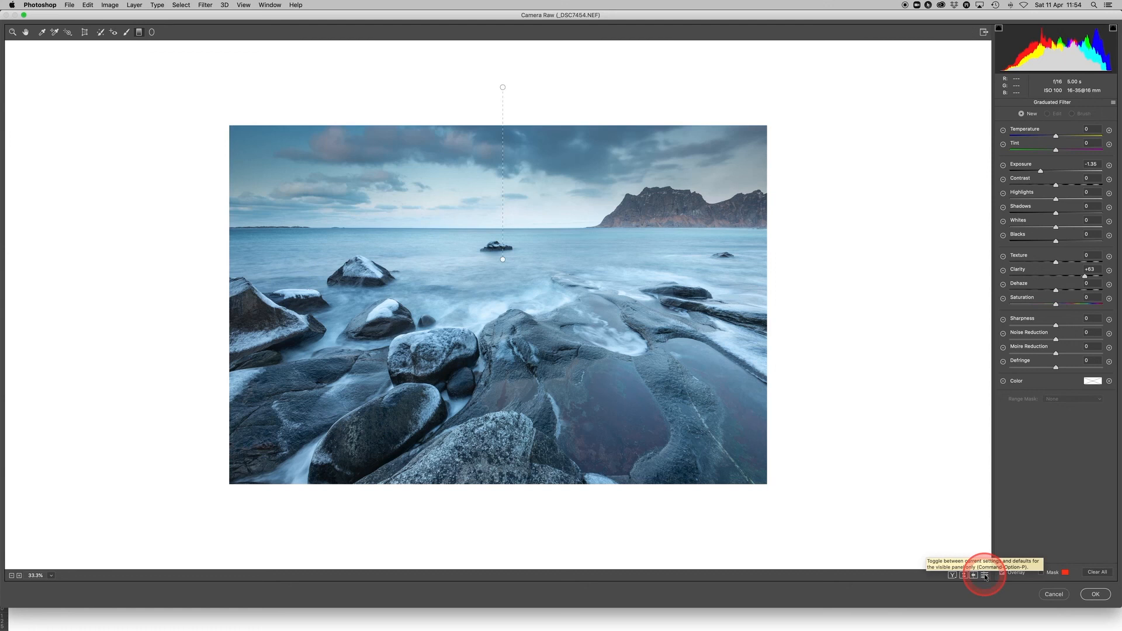
{"action": "left_click", "coordinate": [985, 577]}
{"action": "left_click", "coordinate": [985, 577]}
{"action": "left_click", "coordinate": [985, 576]}
{"action": "left_click", "coordinate": [986, 577]}
{"action": "left_click", "coordinate": [985, 577]}
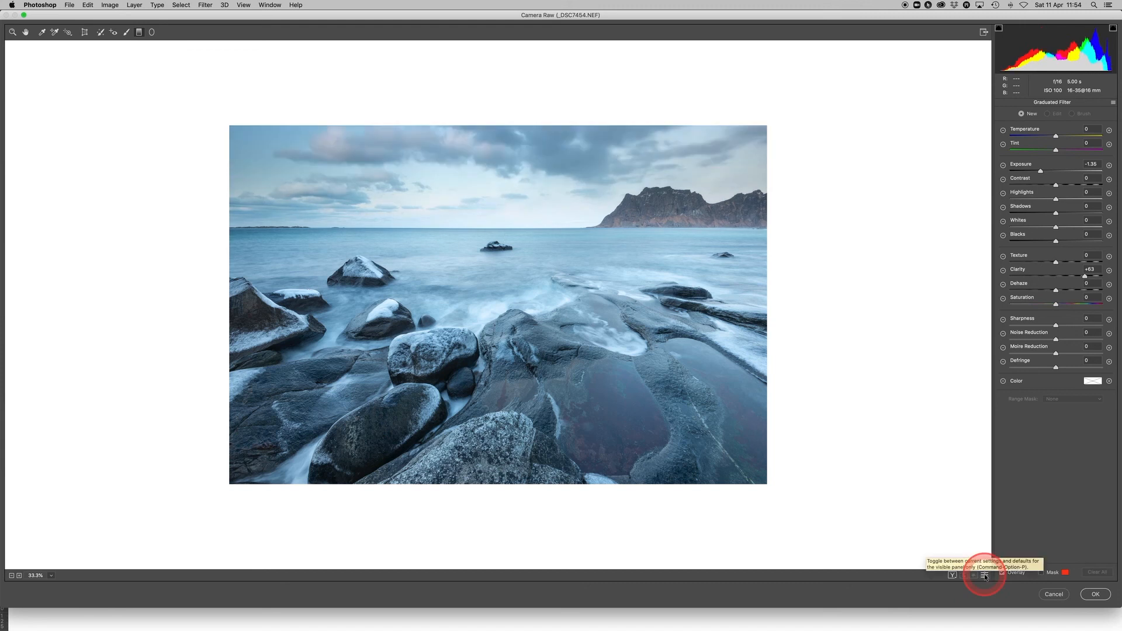
{"action": "left_click", "coordinate": [985, 576]}
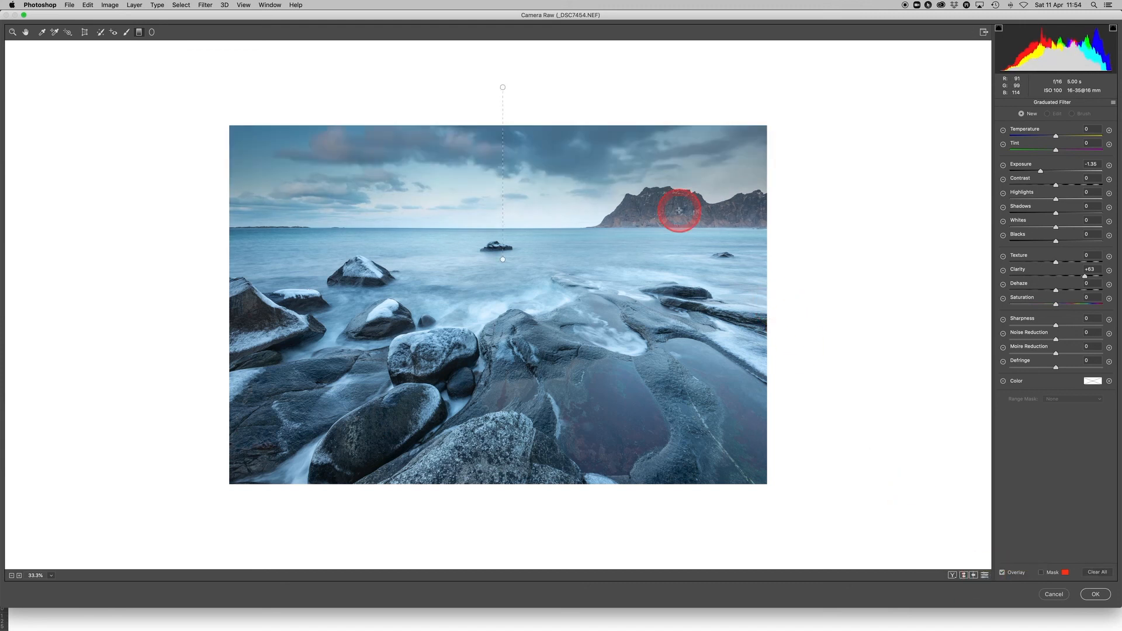